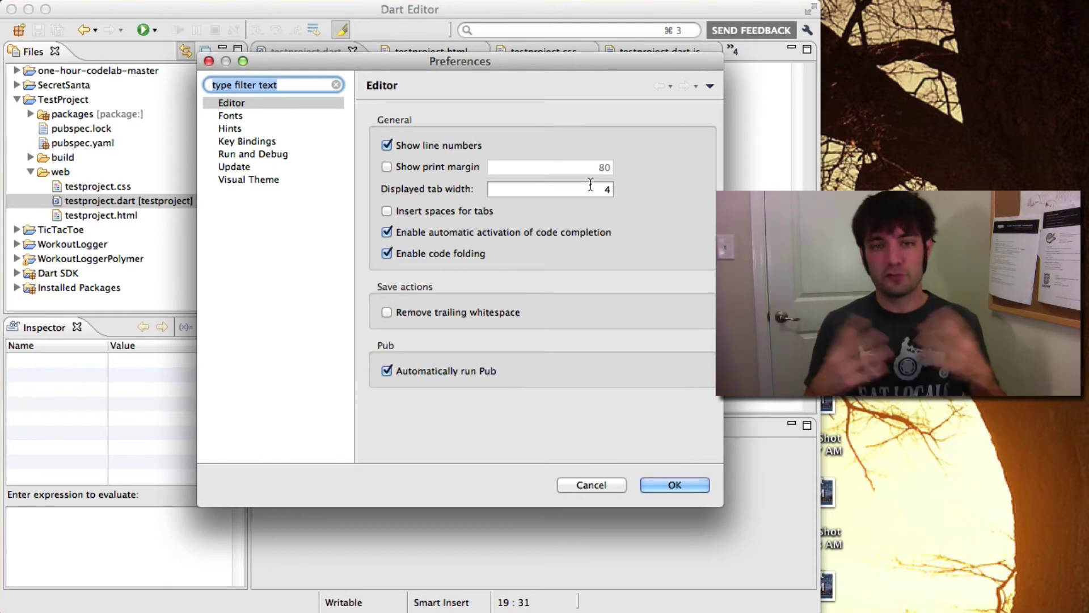
{"action": "left_click", "coordinate": [589, 188]}
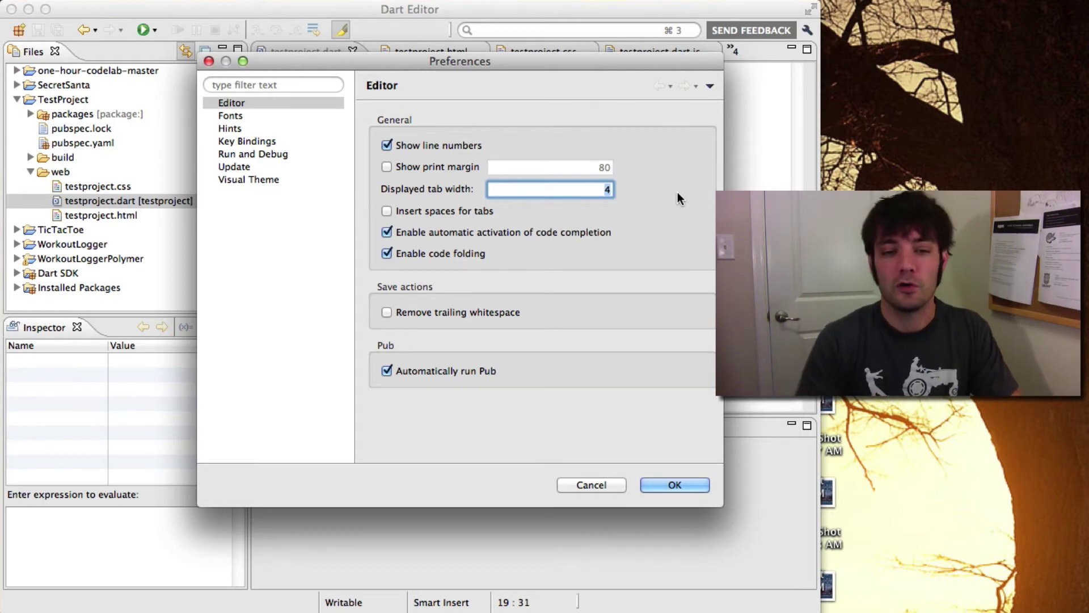
{"action": "left_click", "coordinate": [590, 188]}
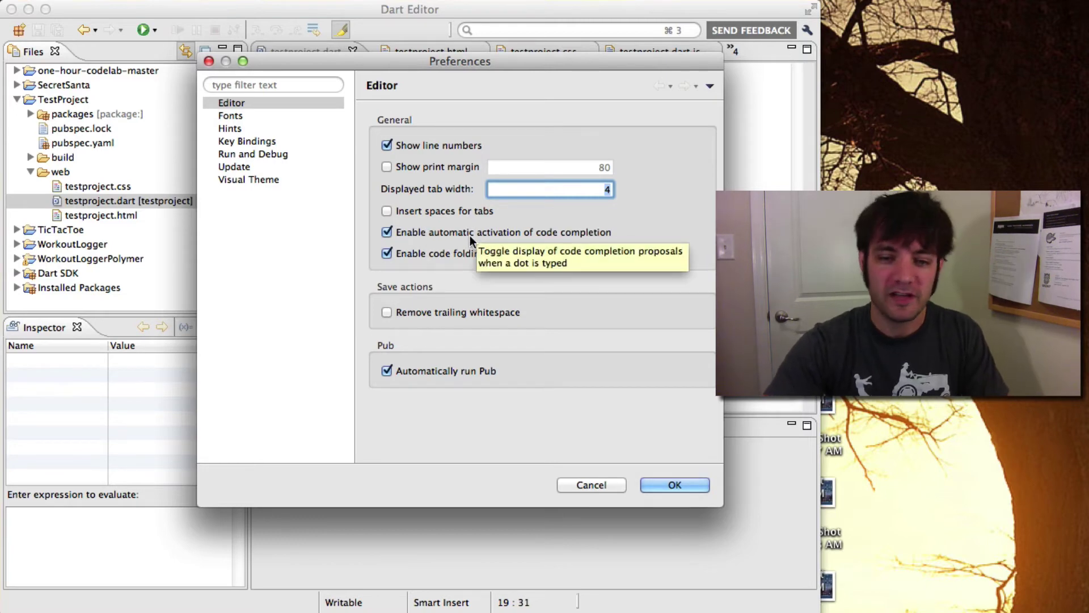
Browse the Fonts, Hints, Key Bindings and Run and Debug preference pages in turn.
{"action": "left_click", "coordinate": [256, 117]}
{"action": "left_click", "coordinate": [242, 130]}
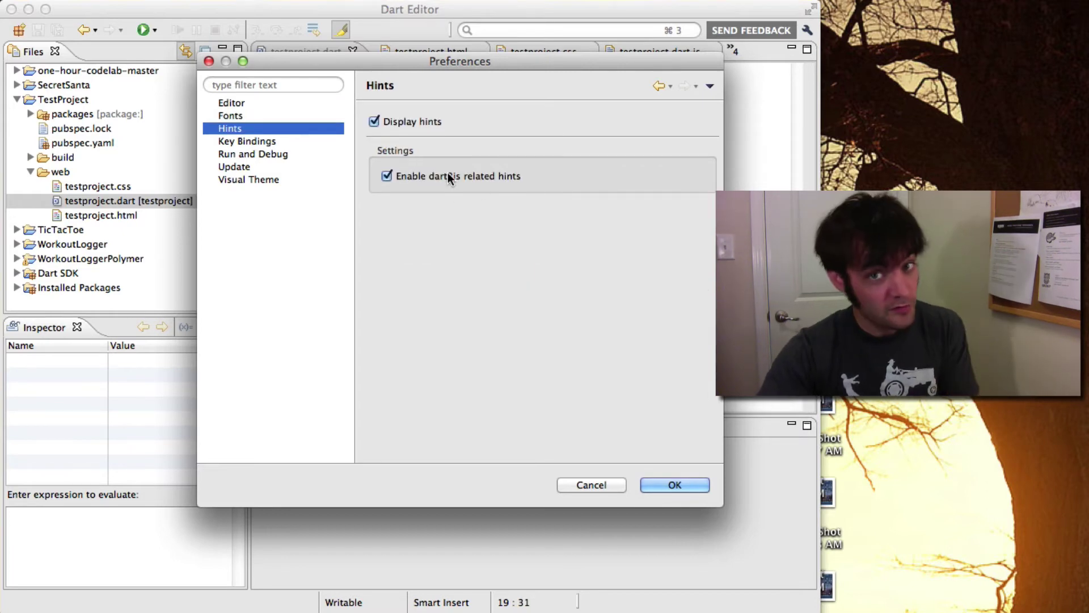
{"action": "left_click", "coordinate": [274, 142]}
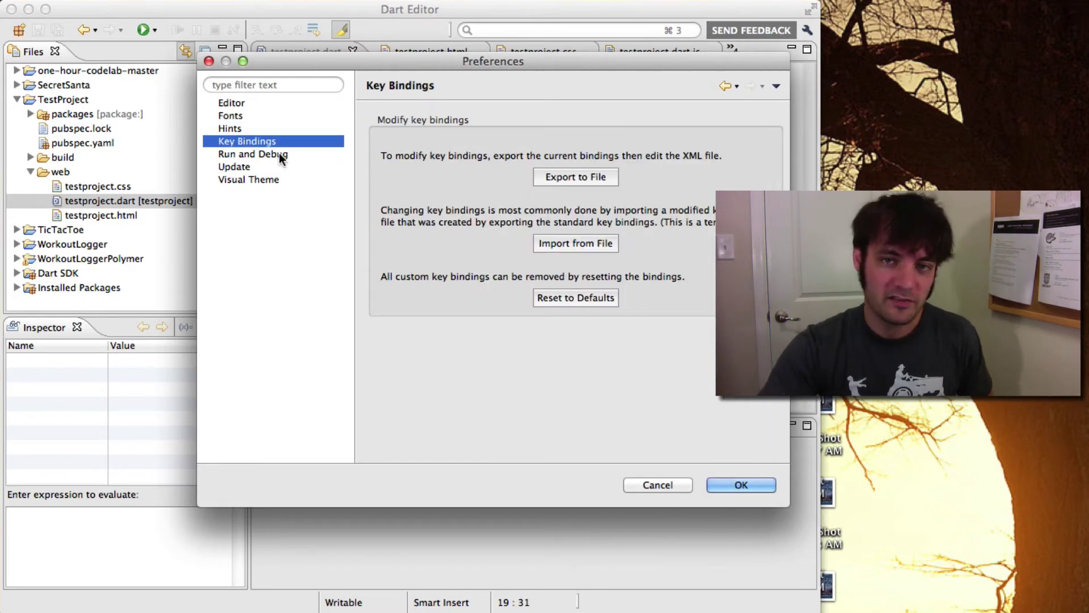
{"action": "left_click", "coordinate": [281, 158]}
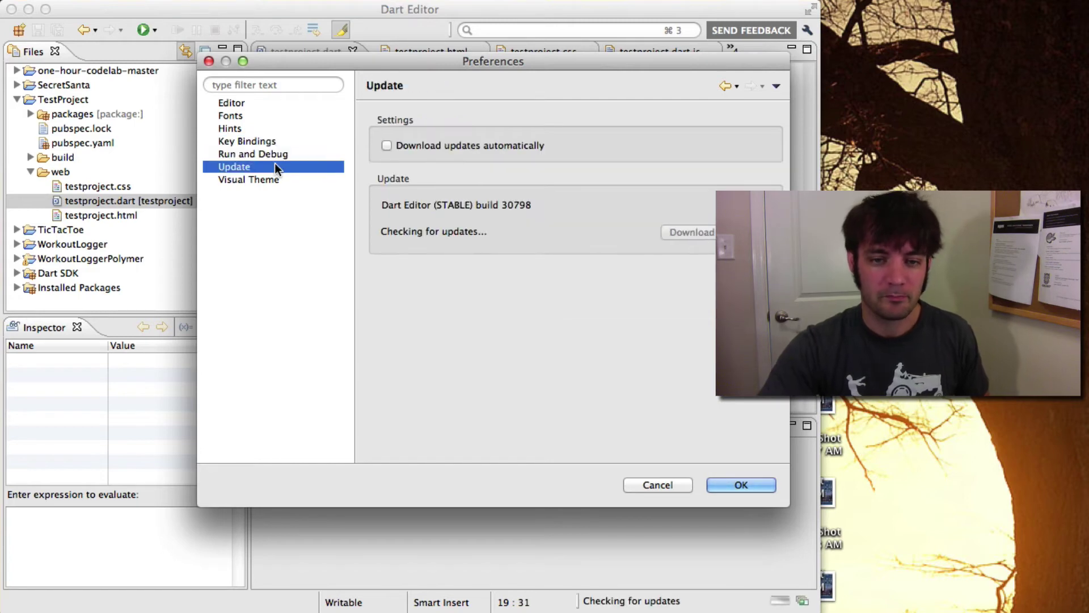
Keep 'Break on exceptions' set to uncaught in the Run and Debug preferences.
{"action": "left_click", "coordinate": [284, 154]}
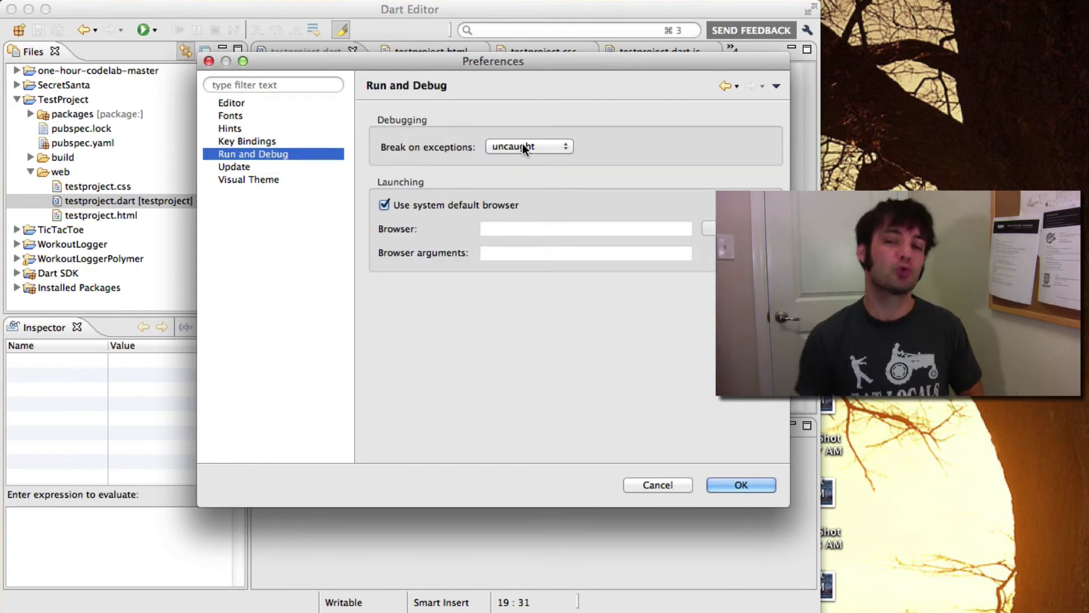
{"action": "left_click", "coordinate": [523, 145]}
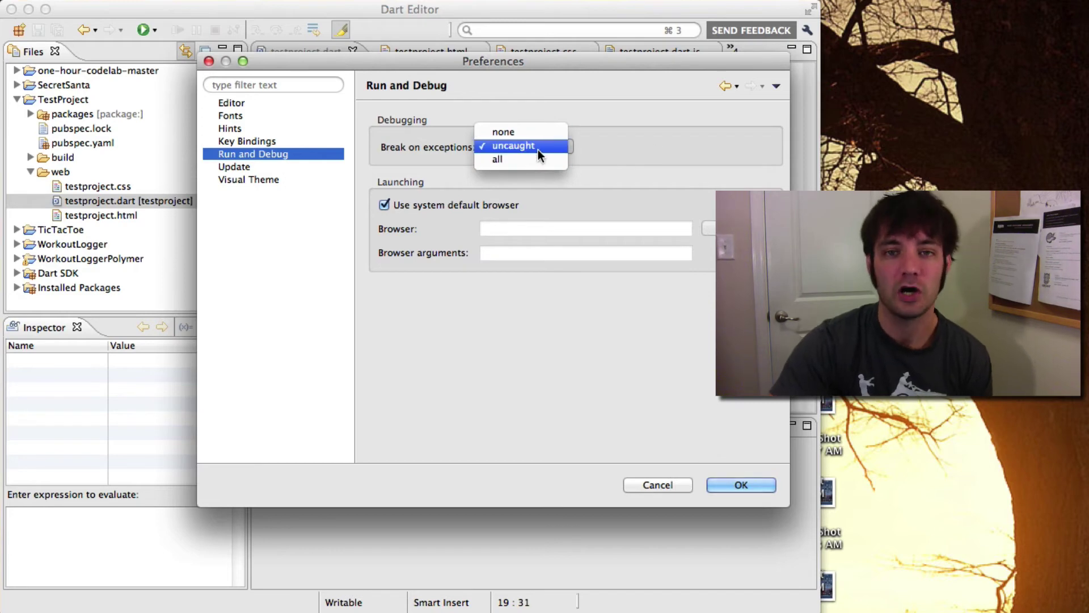
{"action": "left_click", "coordinate": [616, 146]}
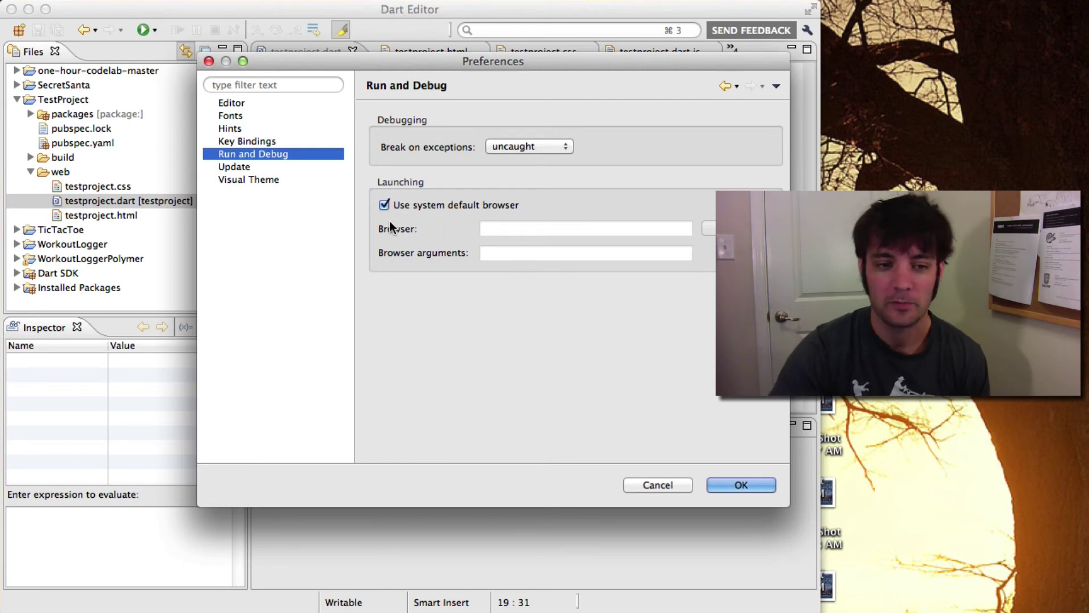
Check the Update page shows the editor is current, then move to Visual Theme.
{"action": "left_click", "coordinate": [275, 166]}
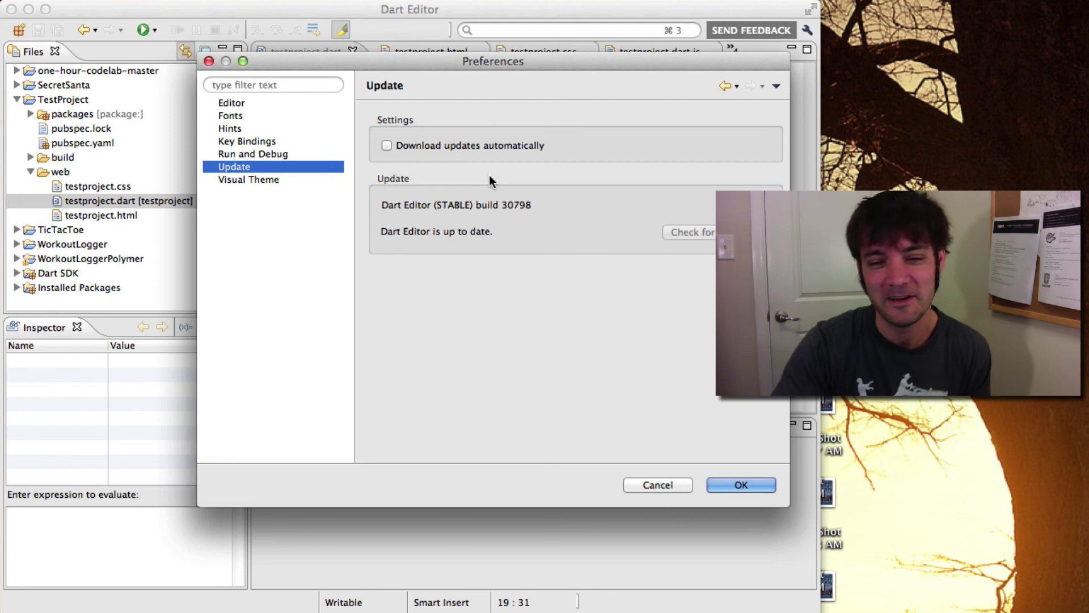
{"action": "left_click", "coordinate": [256, 179]}
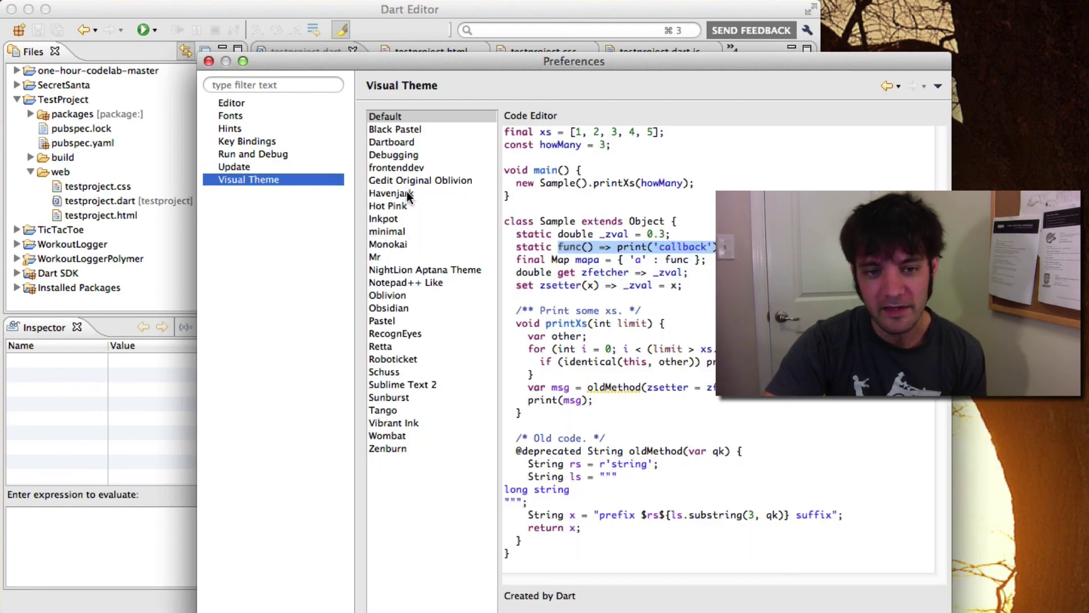
Preview the Black Pastel, Dartboard and Debugging themes, then choose frontenddev.
{"action": "left_click", "coordinate": [407, 131]}
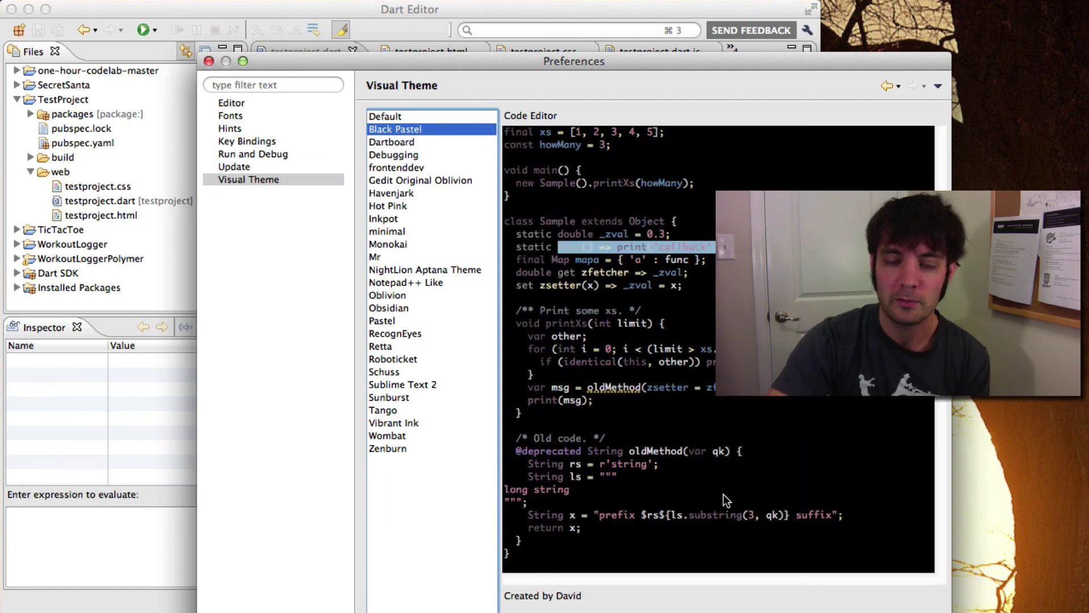
{"action": "left_click", "coordinate": [426, 146]}
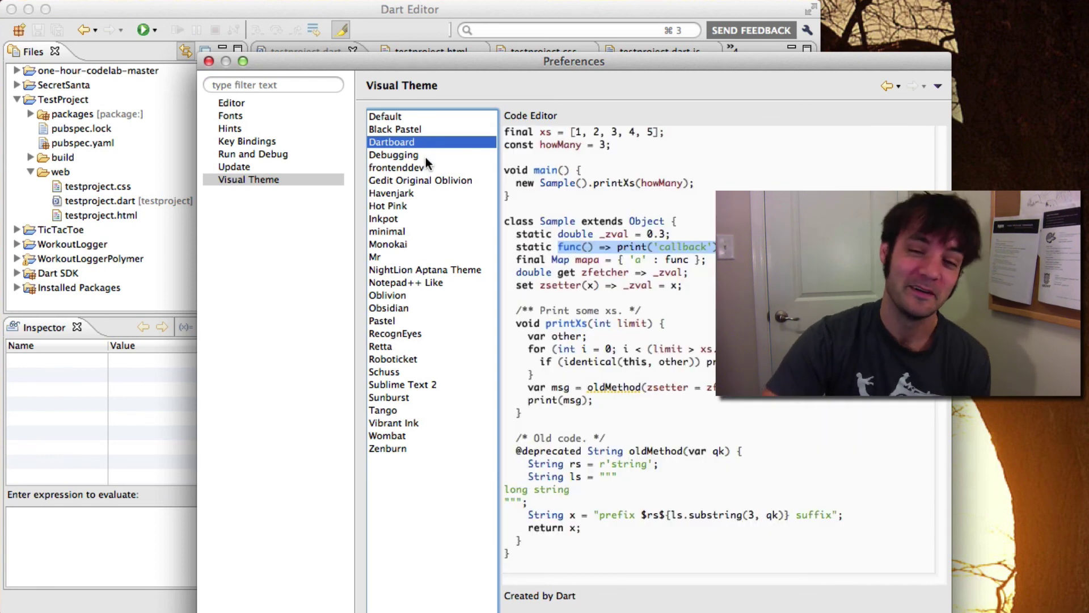
{"action": "left_click", "coordinate": [425, 156]}
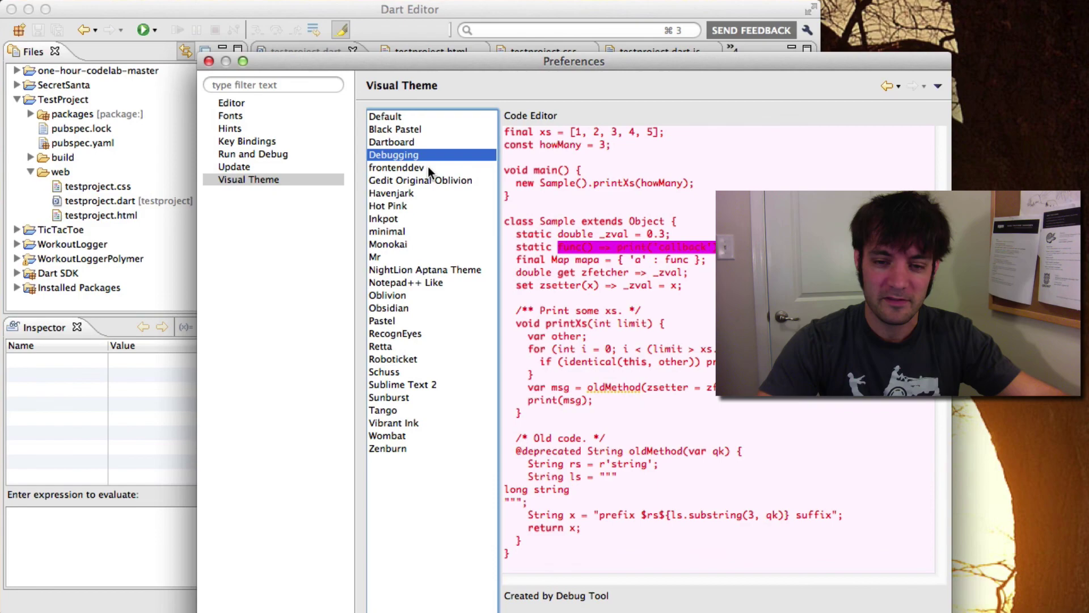
{"action": "left_click", "coordinate": [428, 166]}
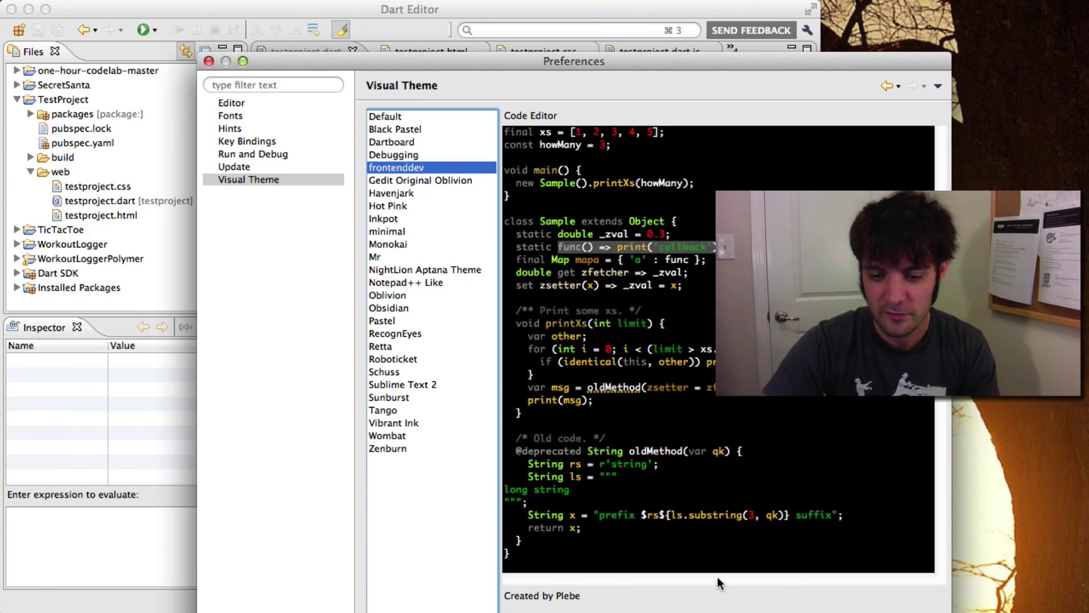